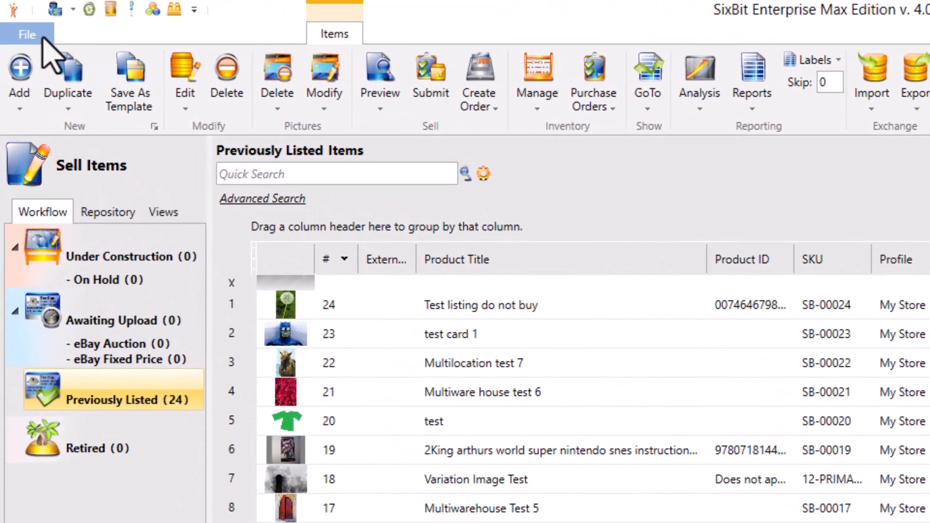
# - Back up the database to ManualBackup003.zip in the SixBit Backups folder, including pictures
pyautogui.click(42, 37)
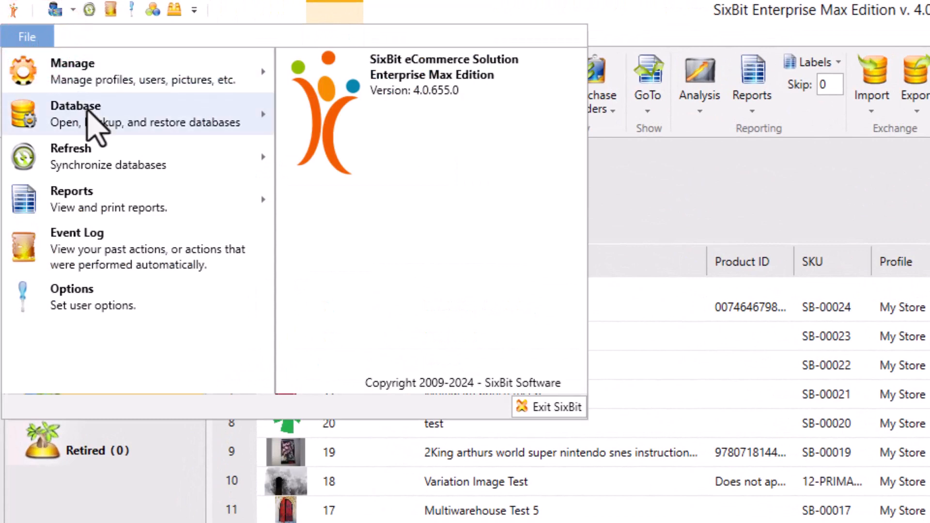
pyautogui.click(87, 111)
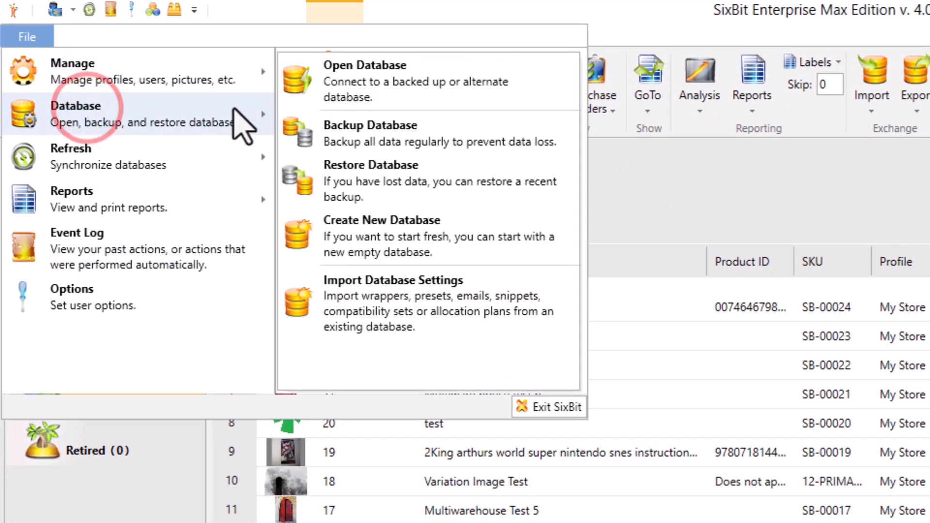
pyautogui.click(411, 141)
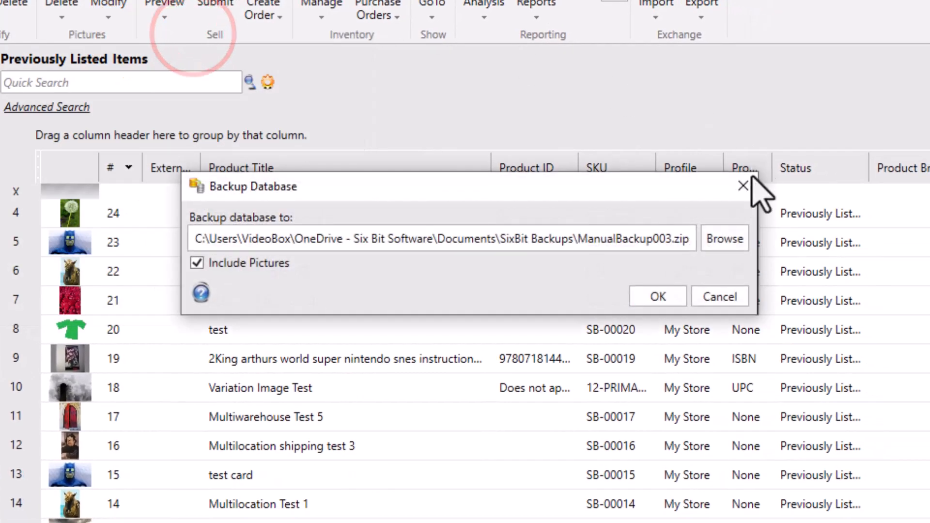
pyautogui.click(658, 297)
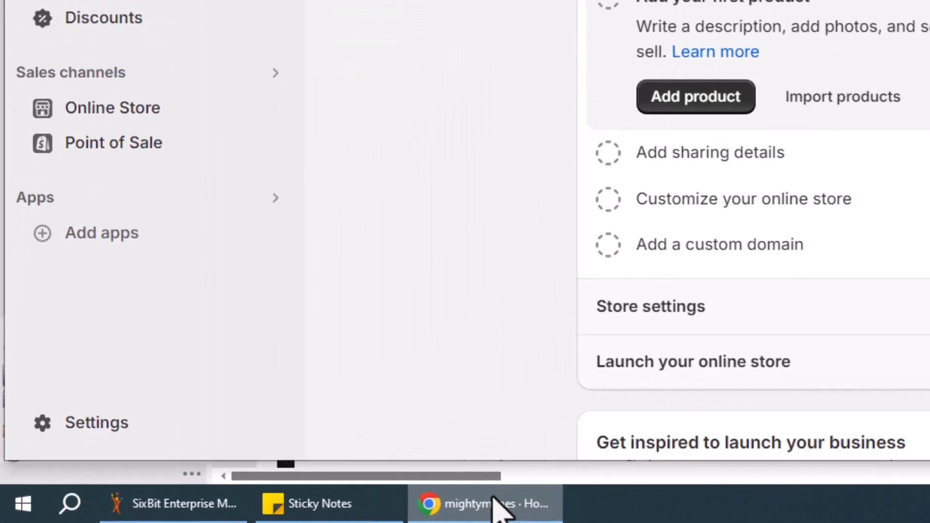
# - Switch to the browser's store settings and open App development under Apps and sales channels to allow custom app development
pyautogui.click(77, 424)
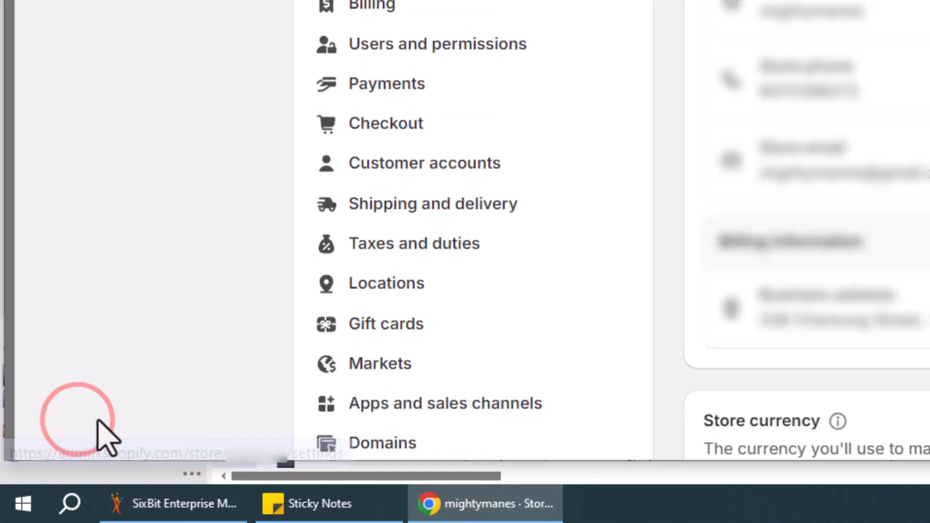
pyautogui.click(454, 405)
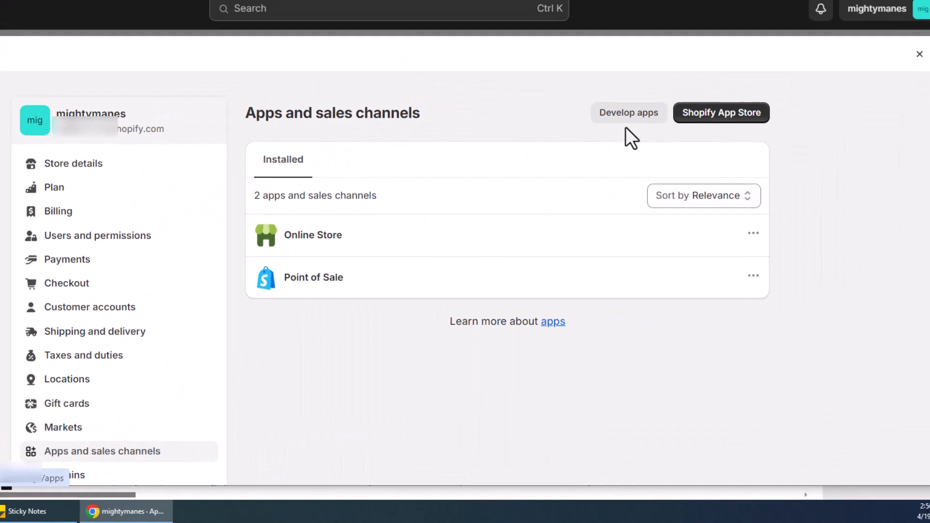
pyautogui.click(871, 28)
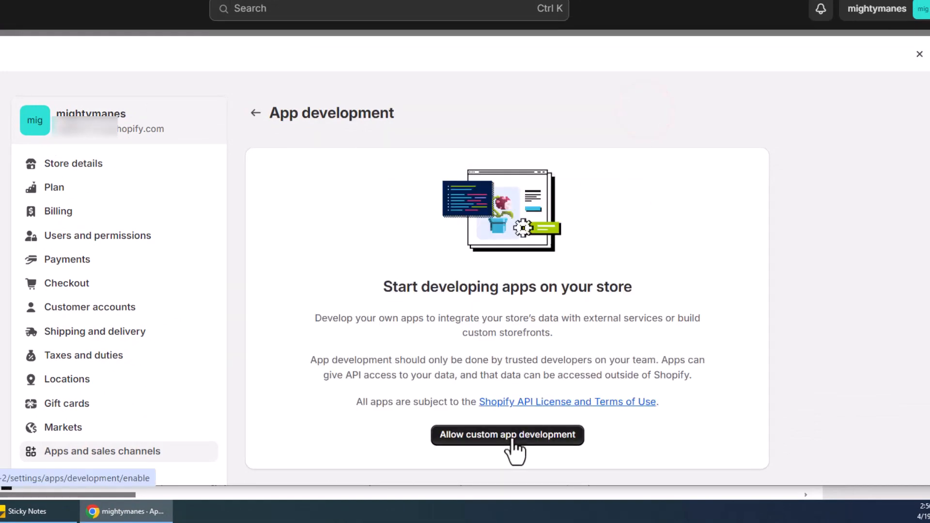
pyautogui.click(512, 440)
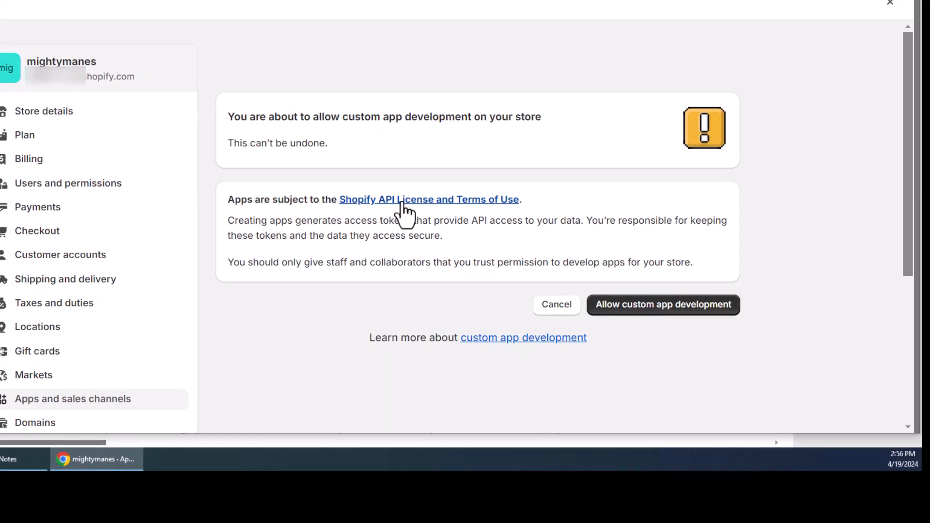
# - Read the Shopify API License and Terms of Use, close it, and confirm allowing custom app development
pyautogui.click(402, 201)
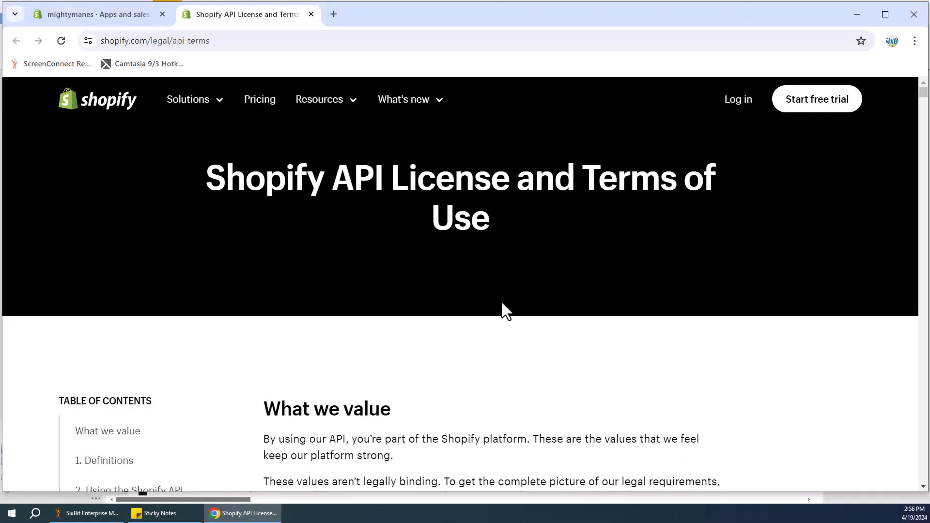
pyautogui.scroll(-10, 502, 304)
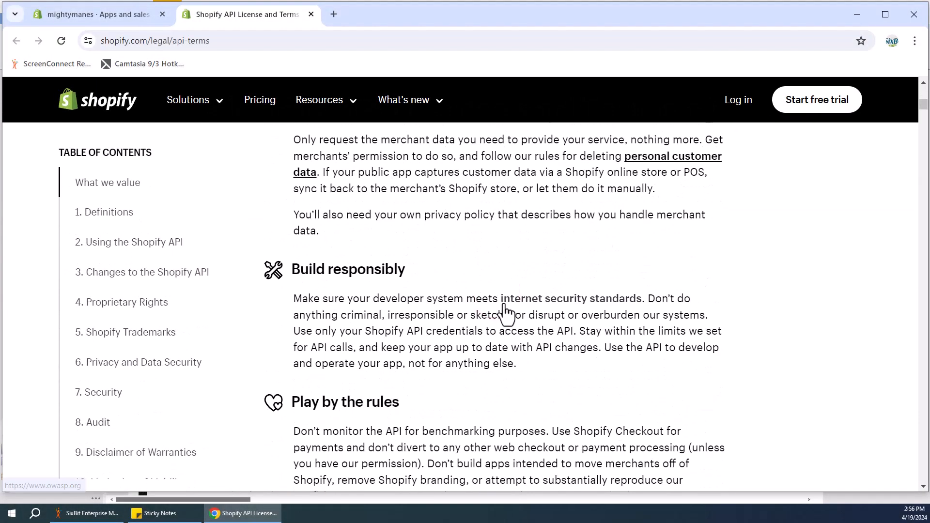
pyautogui.scroll(-20, 504, 306)
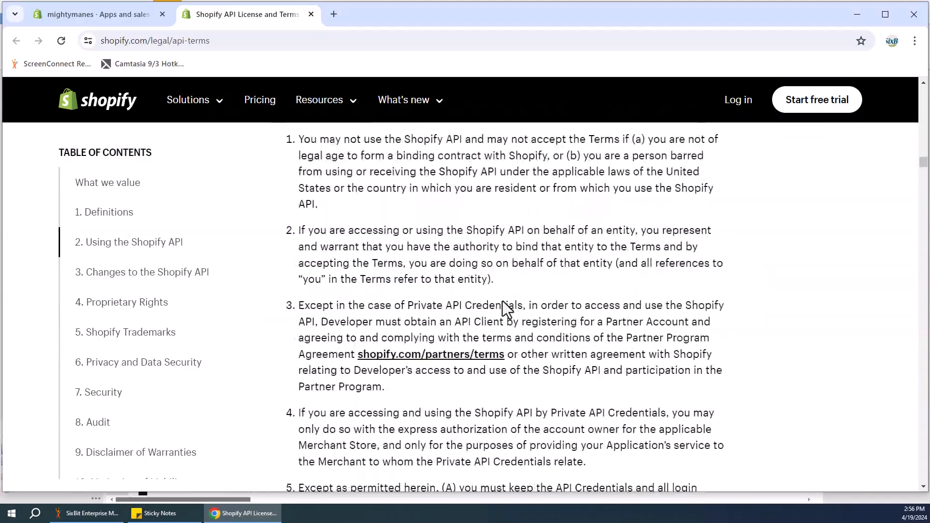
pyautogui.scroll(-15, 502, 301)
pyautogui.click(311, 14)
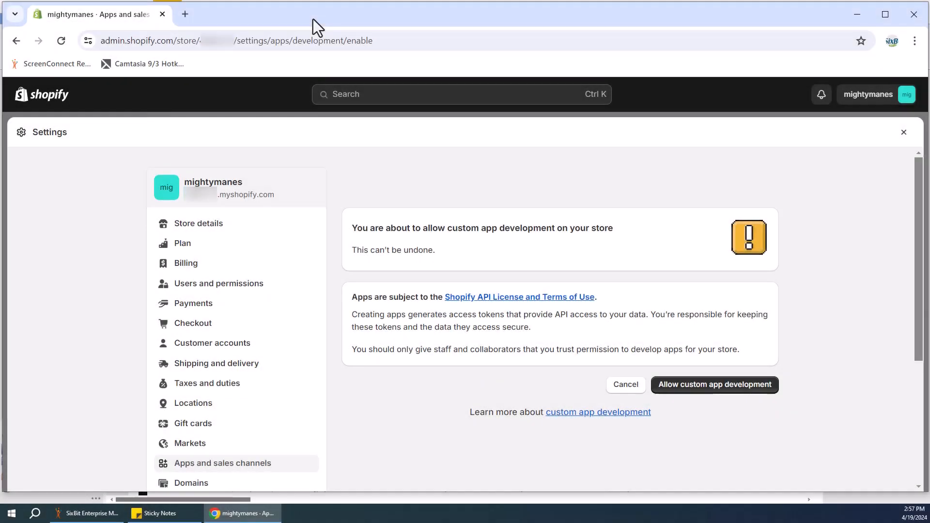
pyautogui.click(702, 389)
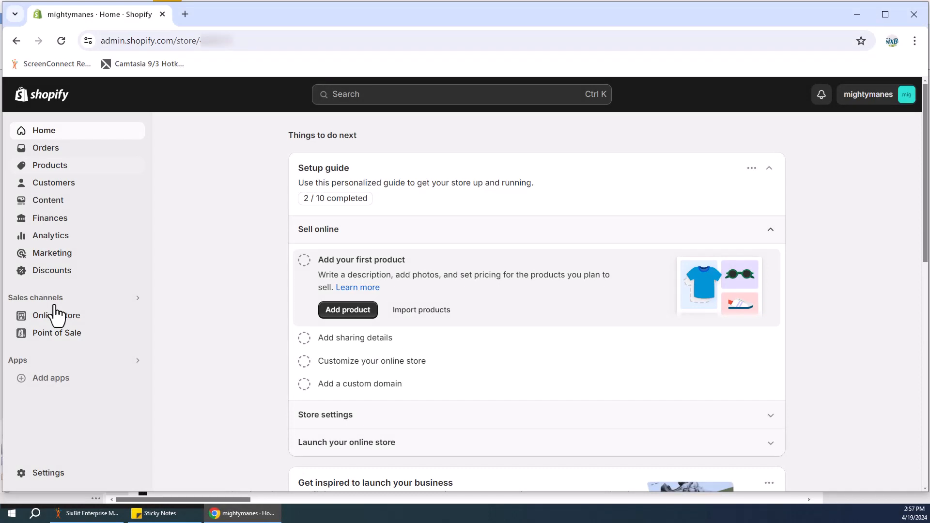
# - Return to Apps and sales channels settings, open App development and start creating a new app
pyautogui.click(48, 471)
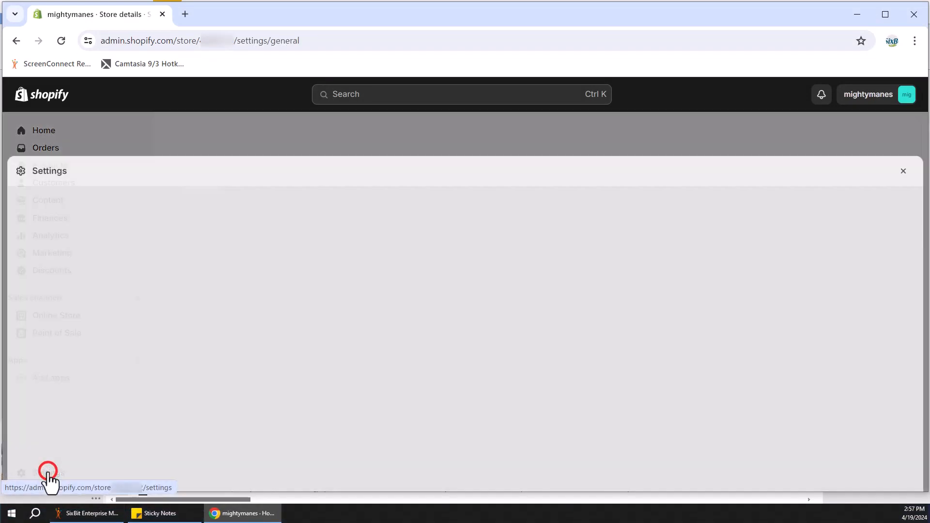
pyautogui.click(198, 464)
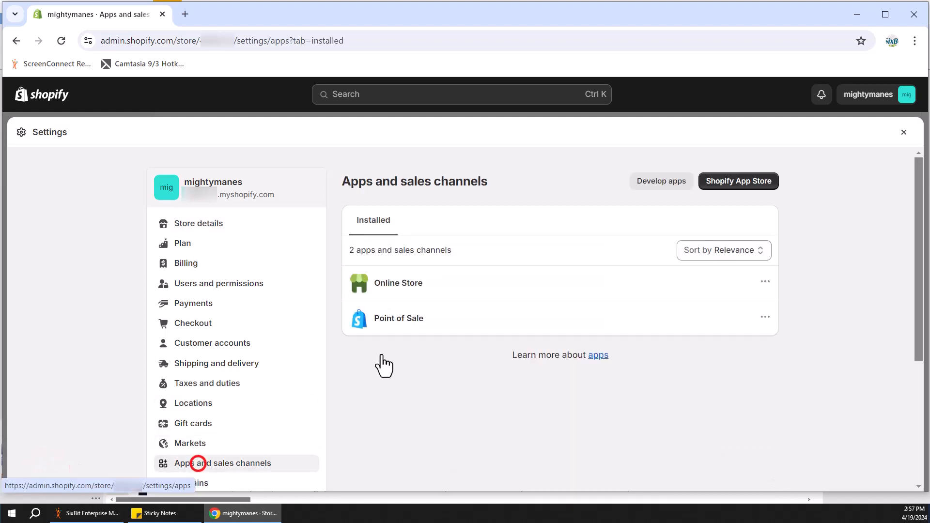
pyautogui.click(660, 190)
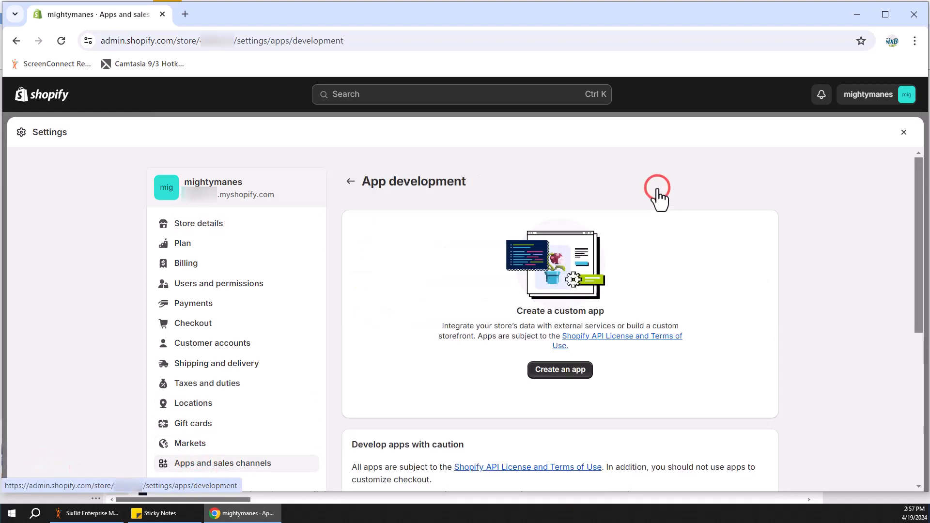
pyautogui.click(558, 370)
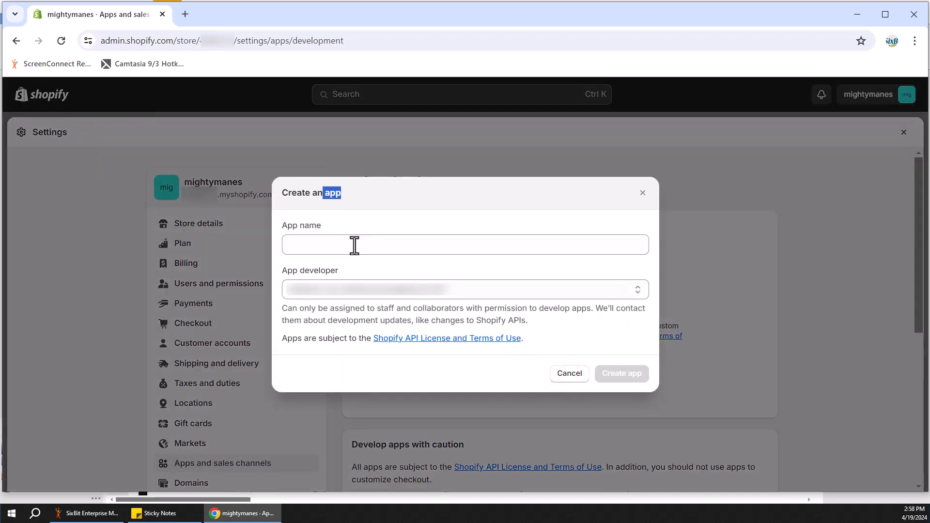
# - Create a custom app named mightymanes, choosing the store account as the app developer
pyautogui.click(345, 241)
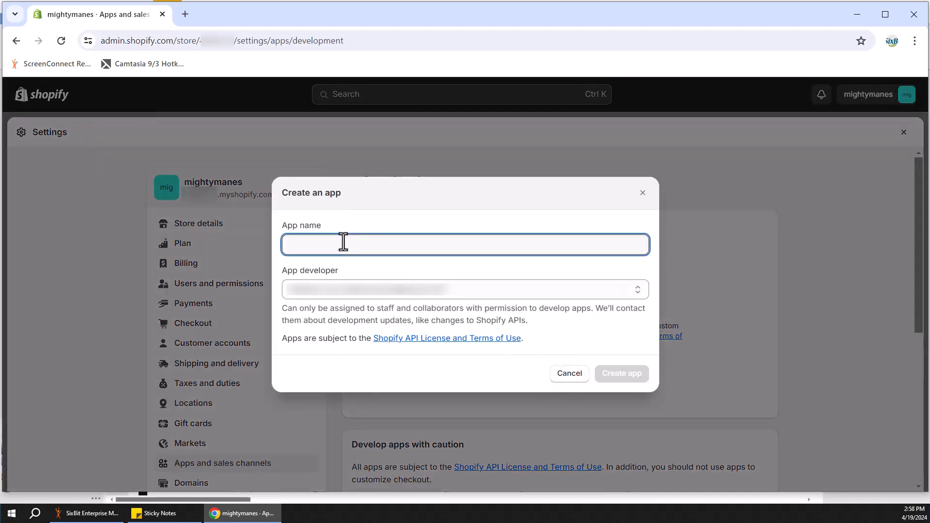
pyautogui.write('migh')
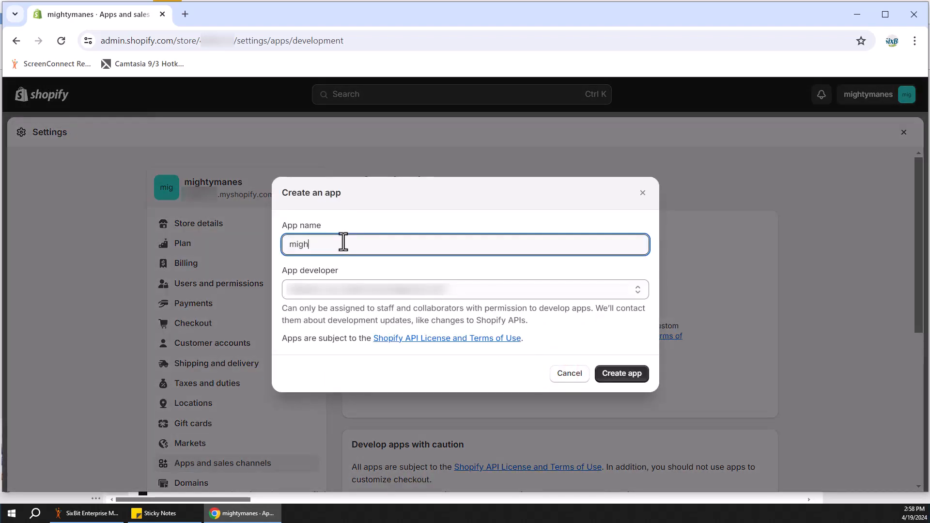
pyautogui.write('tymanes')
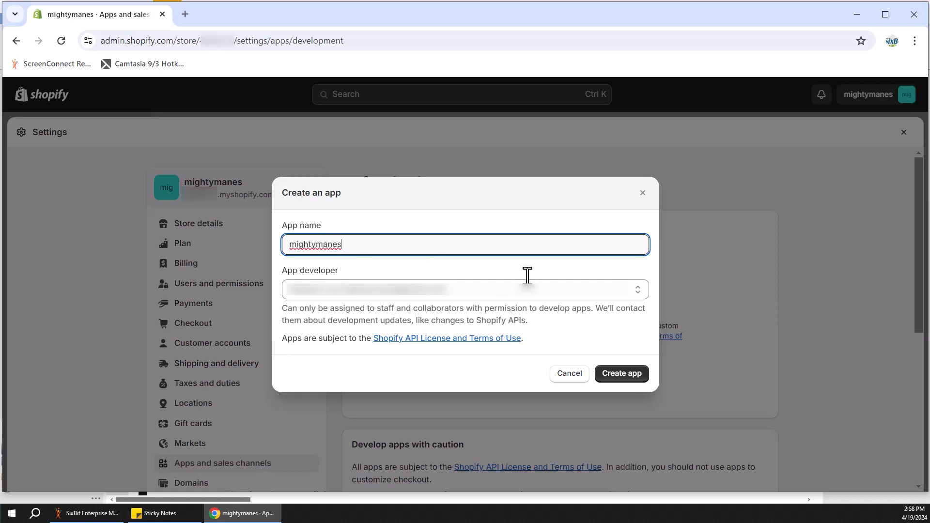
pyautogui.click(640, 290)
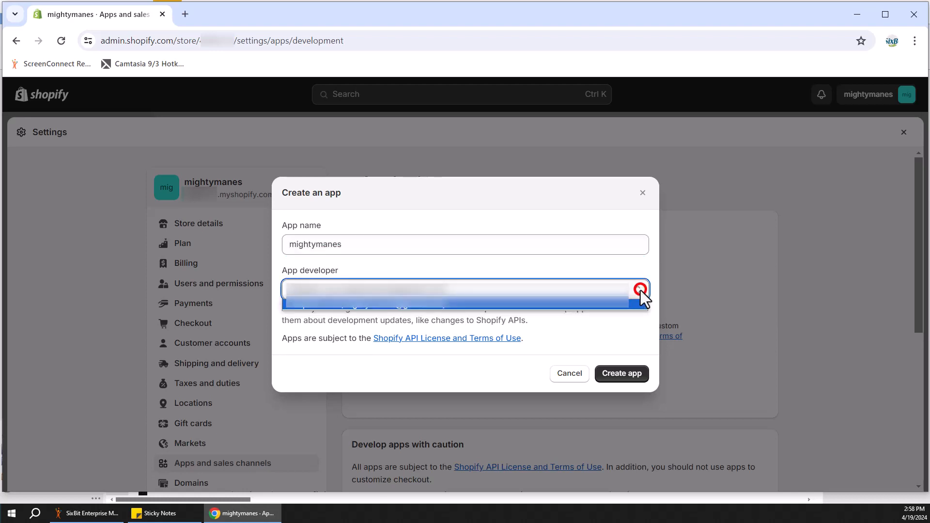
pyautogui.click(570, 308)
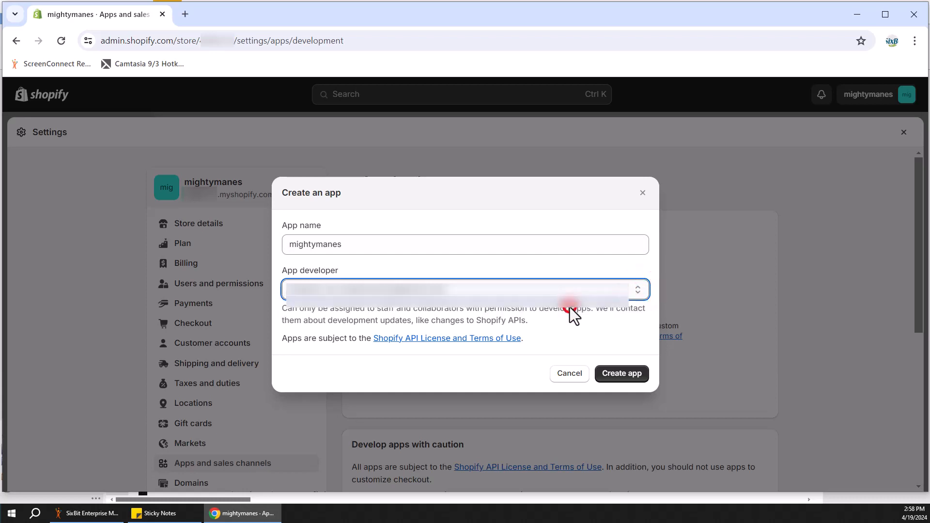
pyautogui.click(623, 373)
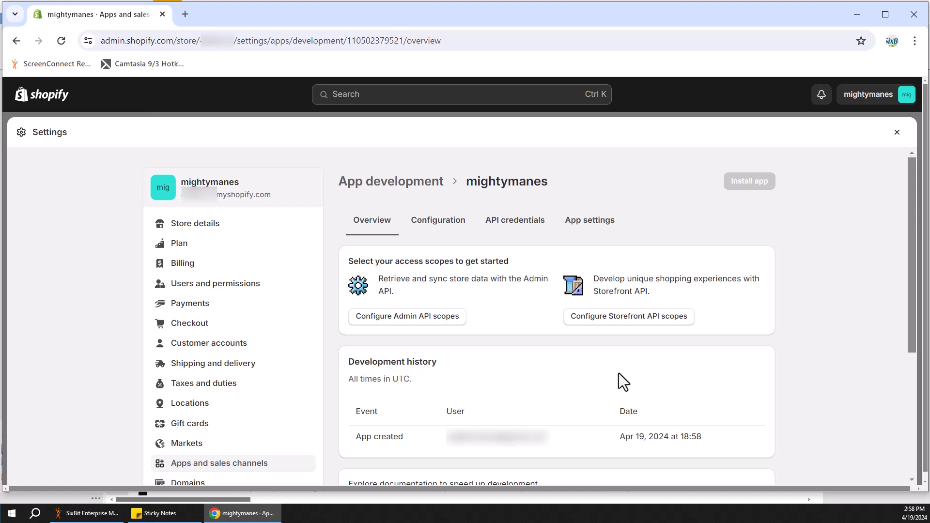
# - Configure the app's Admin API access scopes, filtering for products, enabling write_products, and save the scopes
pyautogui.click(386, 320)
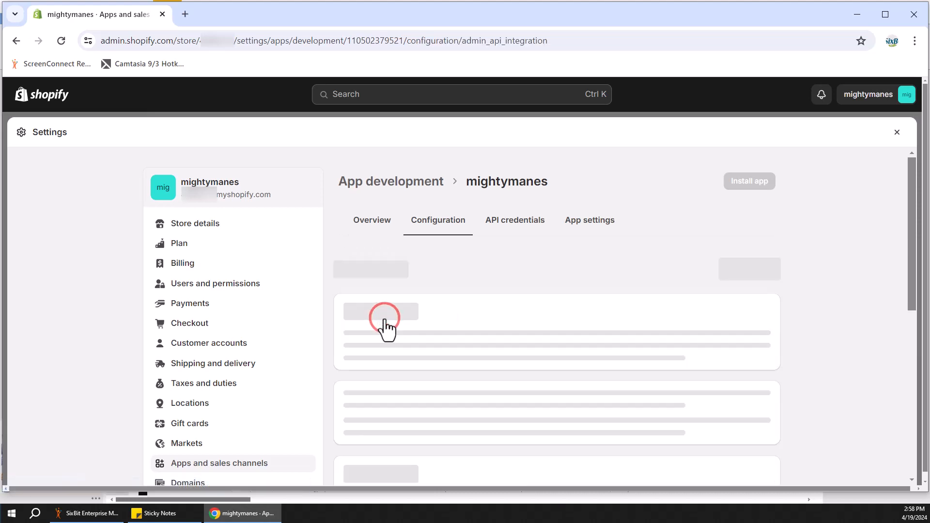
pyautogui.scroll(-5, 580, 315)
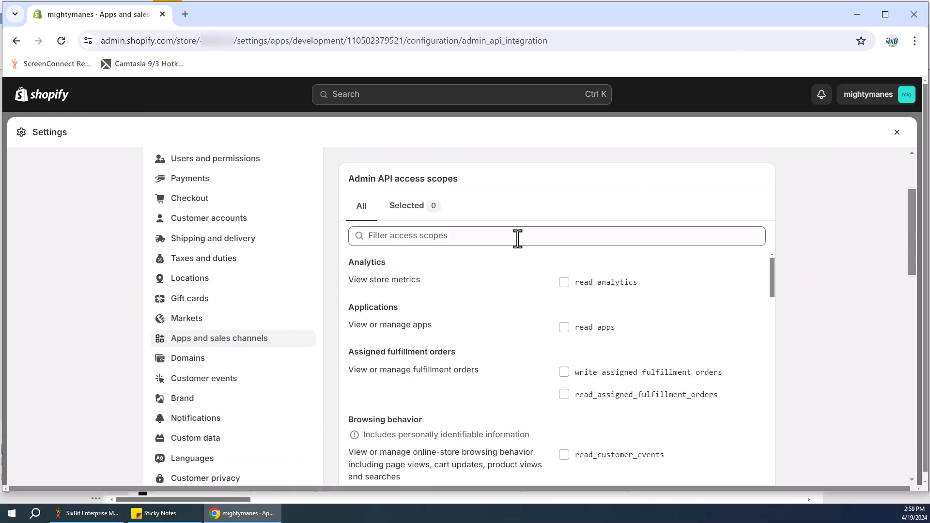
pyautogui.click(517, 238)
pyautogui.write('pr')
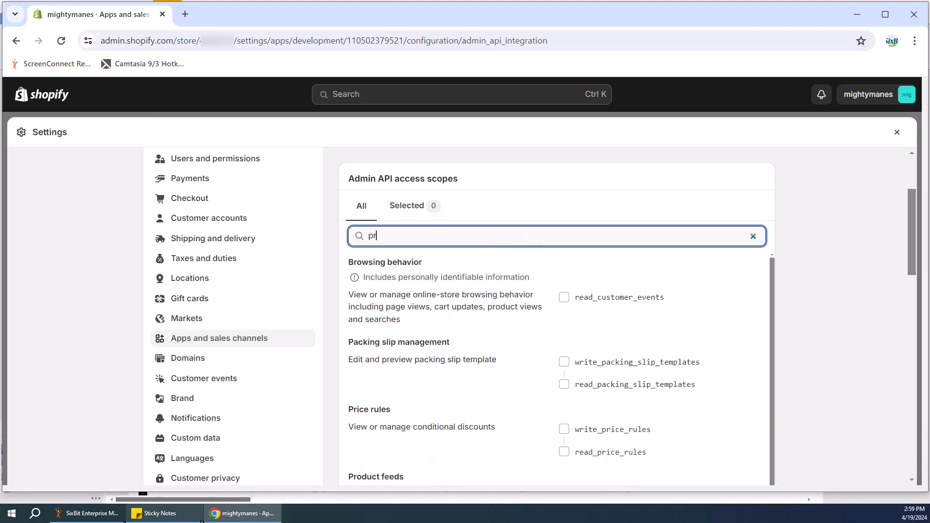
pyautogui.write('oducts')
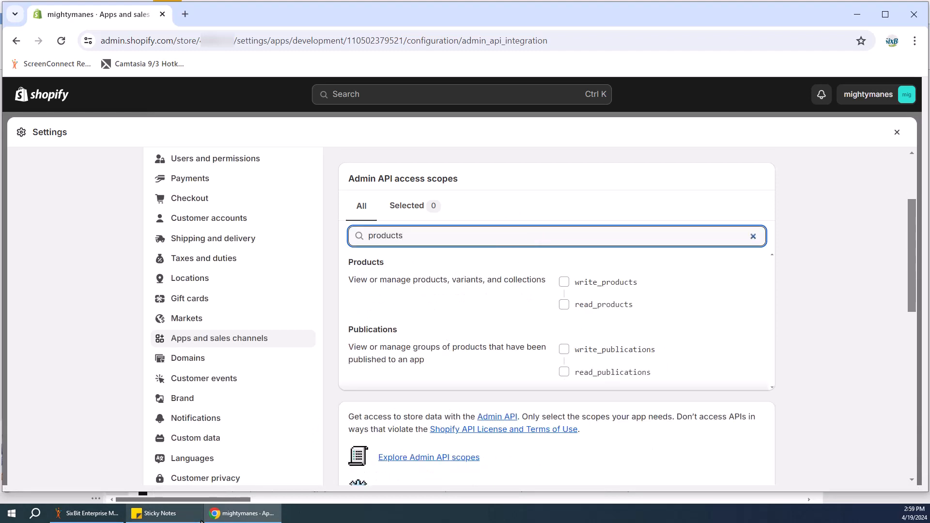
pyautogui.click(564, 282)
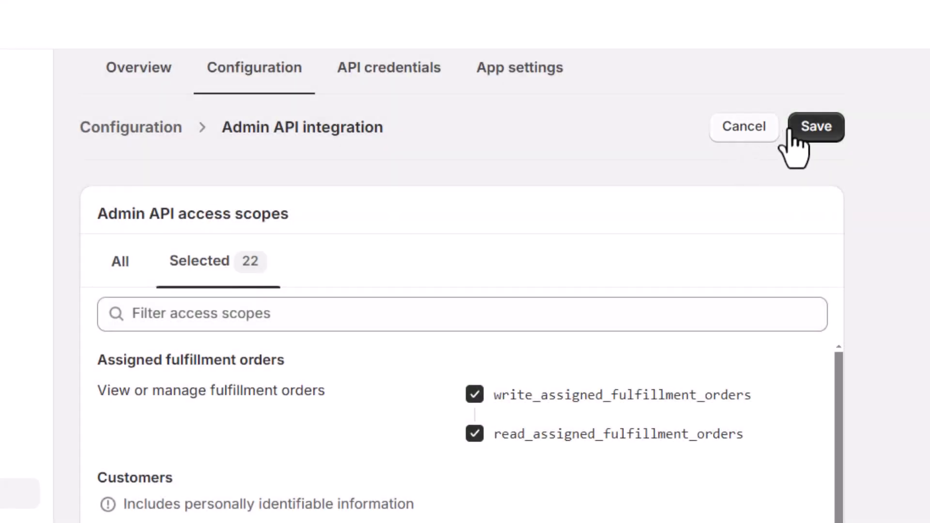
pyautogui.click(818, 126)
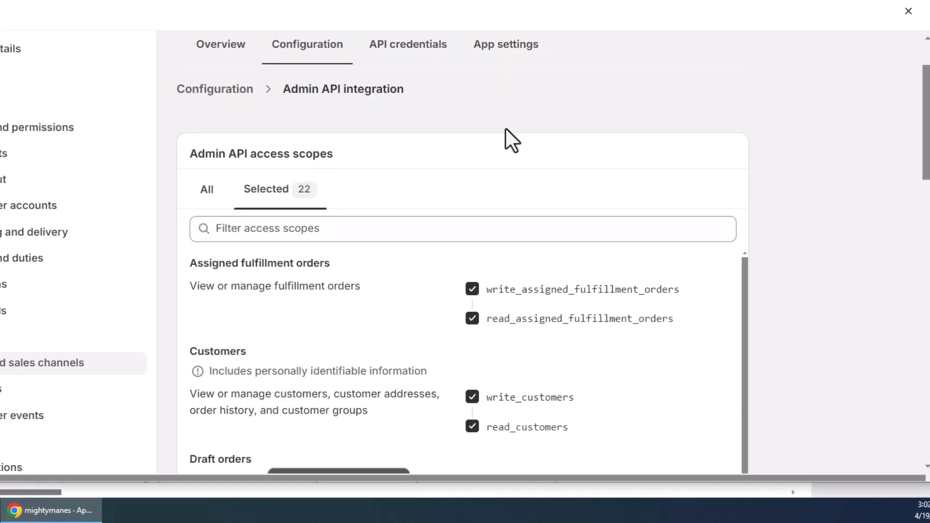
# - Install the mightymanes app on the store
pyautogui.scroll(2, 513, 126)
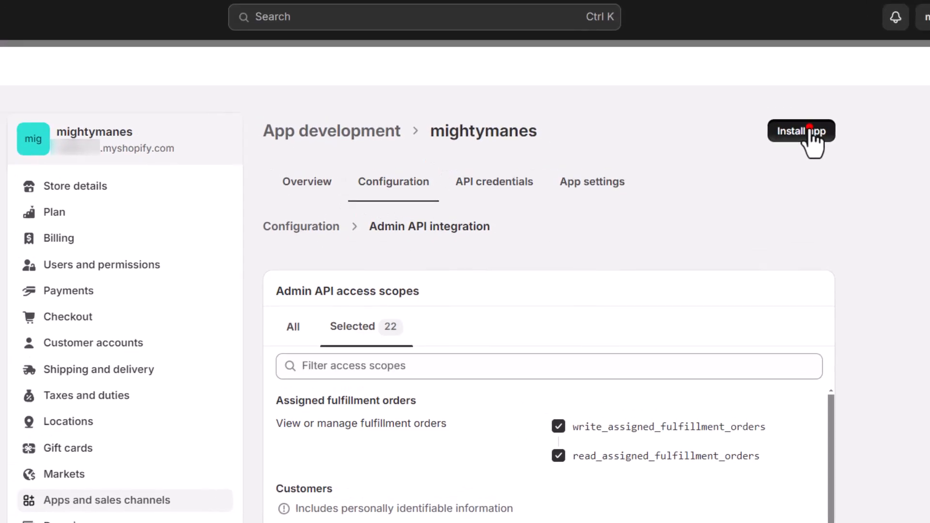
pyautogui.click(724, 77)
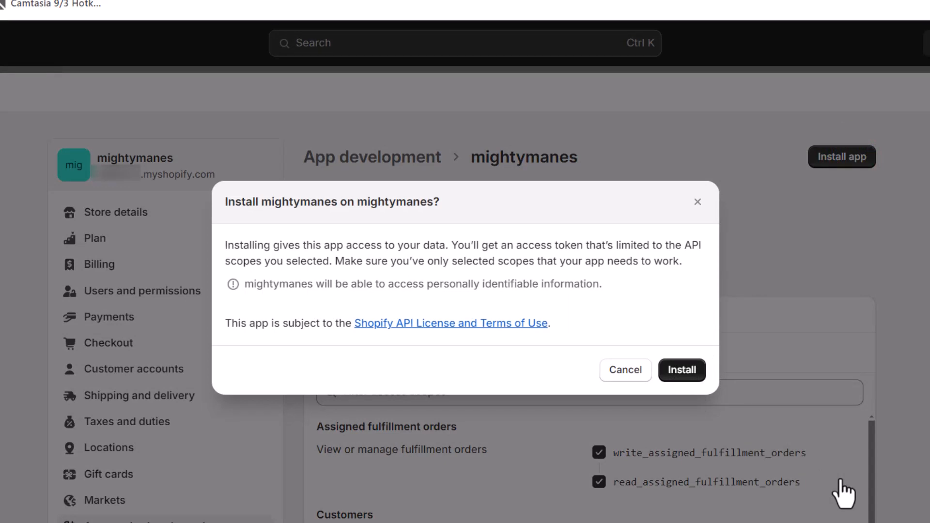
pyautogui.click(682, 370)
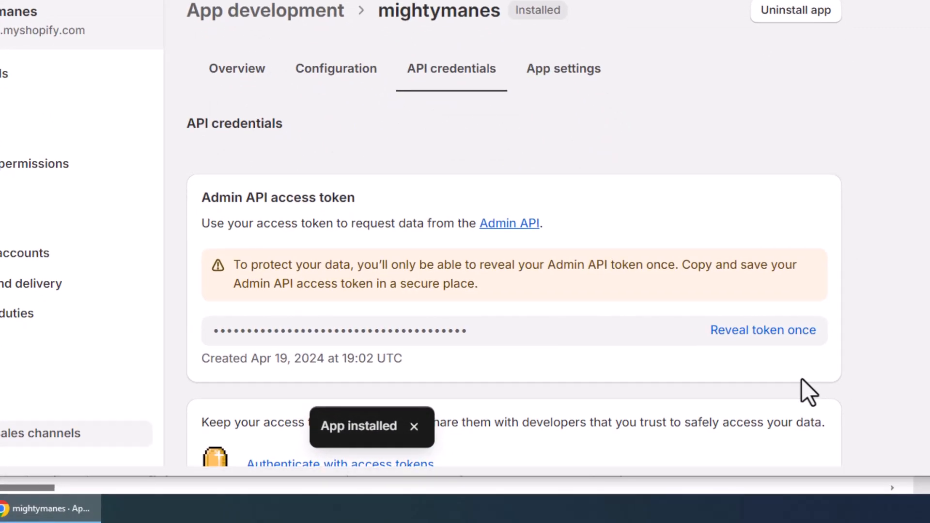
# - Reveal the Admin API access token once and copy the token
pyautogui.click(792, 333)
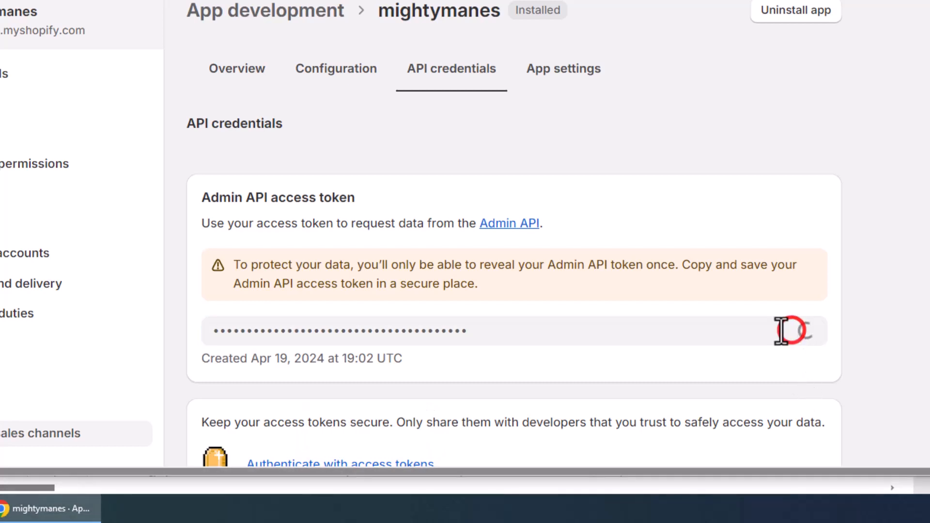
pyautogui.click(494, 330)
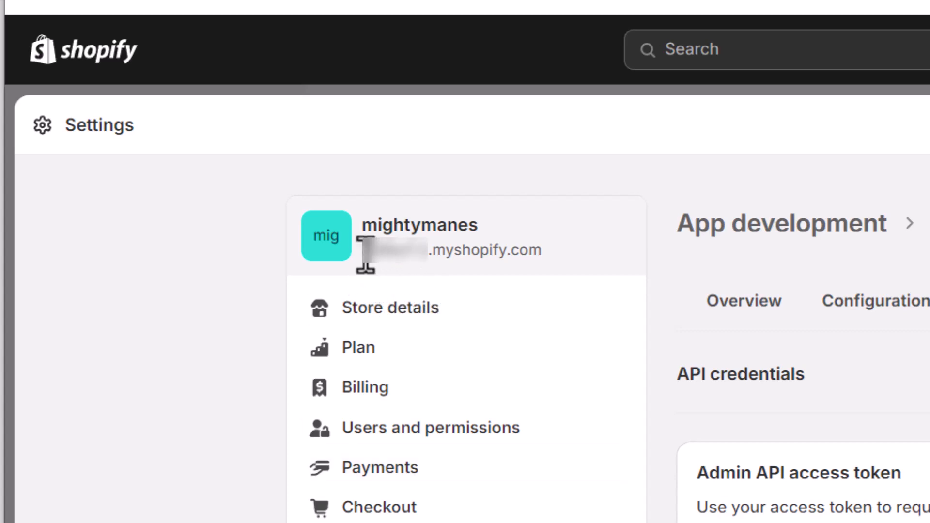
# - Copy the store's myshopify subdomain and paste it into the notepad beneath the saved access token
pyautogui.moveTo(366, 253); pyautogui.dragTo(421, 267)
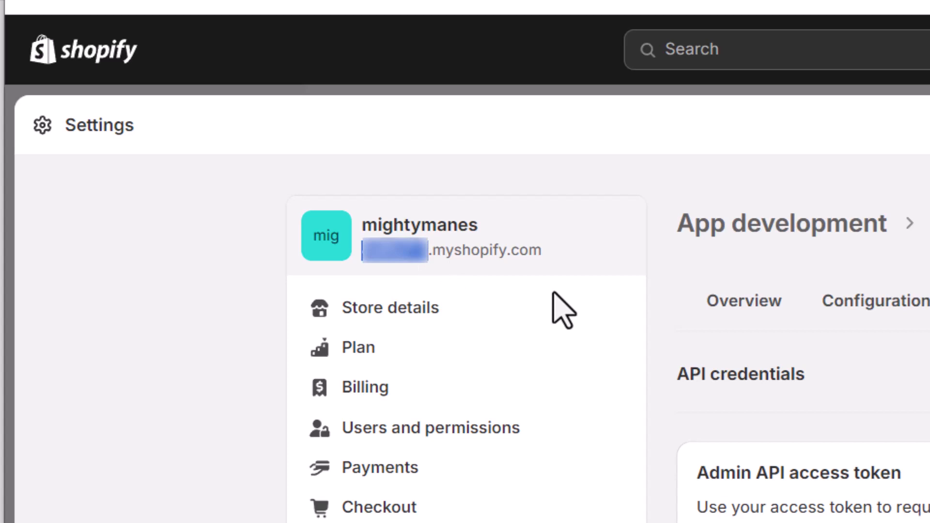
pyautogui.hotkey('alt', 'Tab')
pyautogui.press('Return')
pyautogui.press('Return')
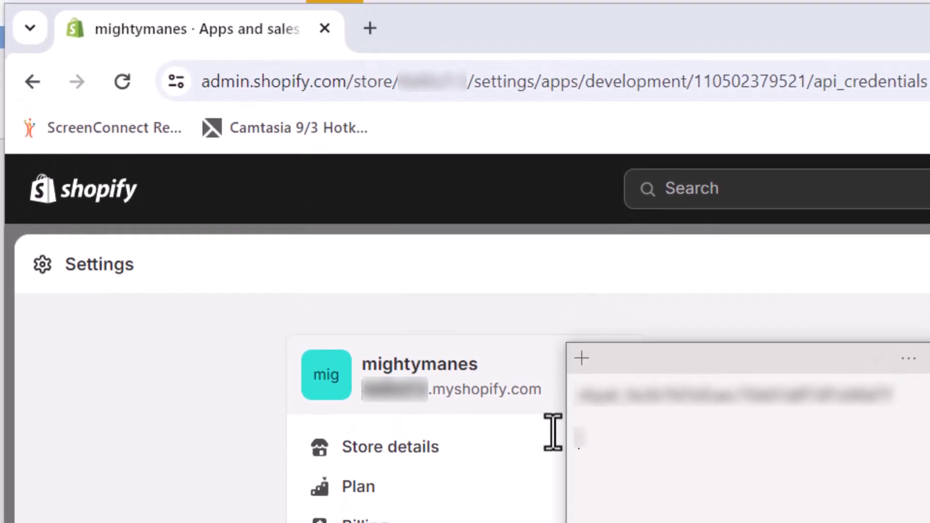
pyautogui.hotkey('ctrl', 'v')
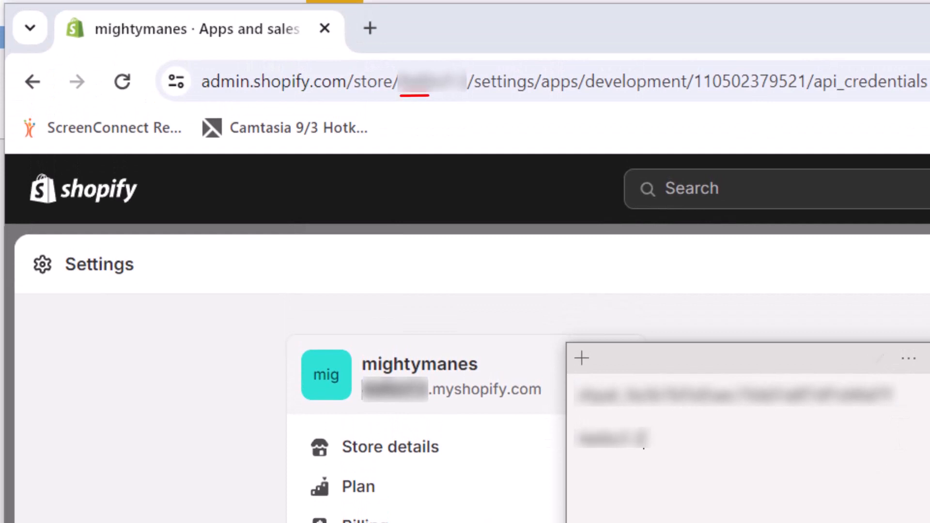
pyautogui.hotkey('alt', 'Tab')
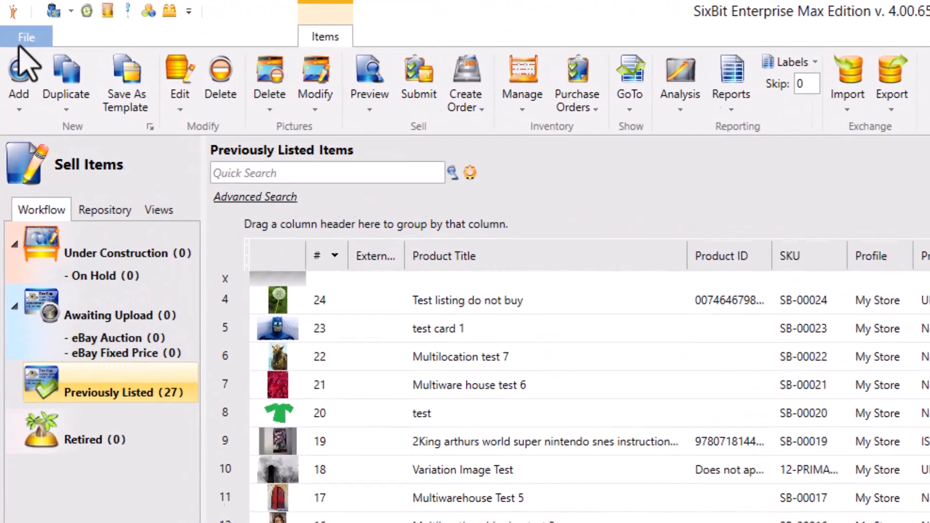
# - Enable Shopify as a listing site in the SixBit Sites options and confirm
pyautogui.click(11, 21)
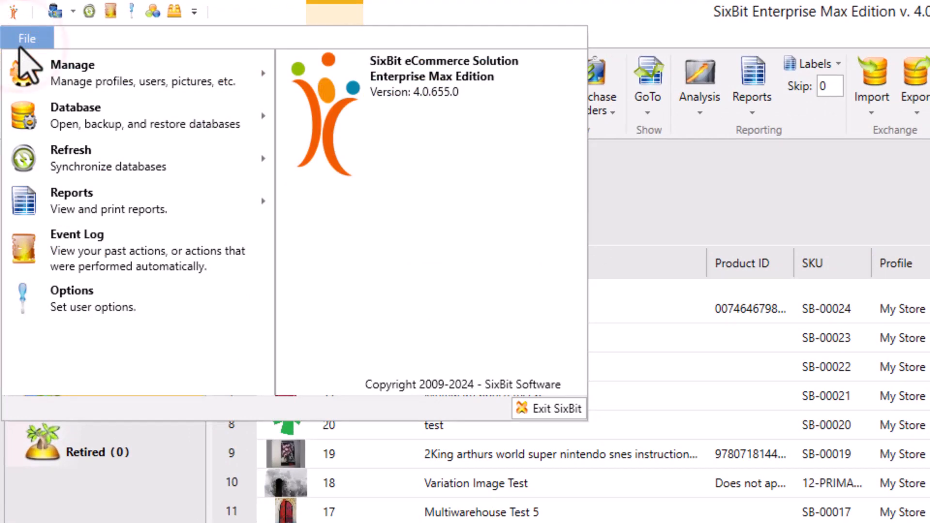
pyautogui.click(147, 312)
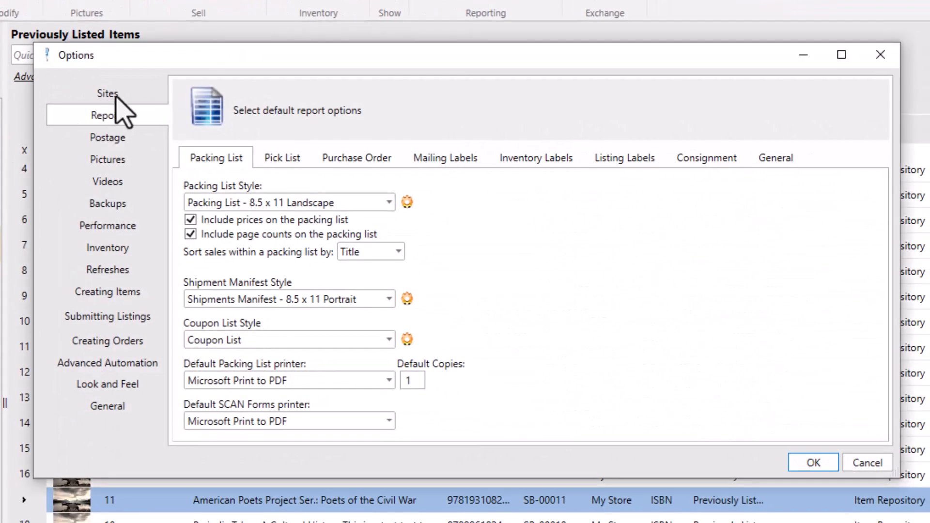
pyautogui.click(107, 93)
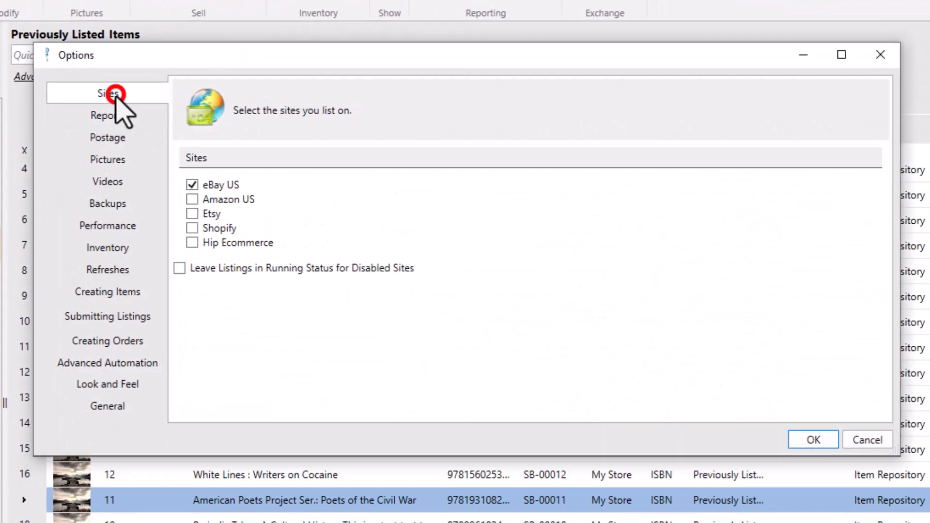
pyautogui.click(191, 228)
pyautogui.click(813, 440)
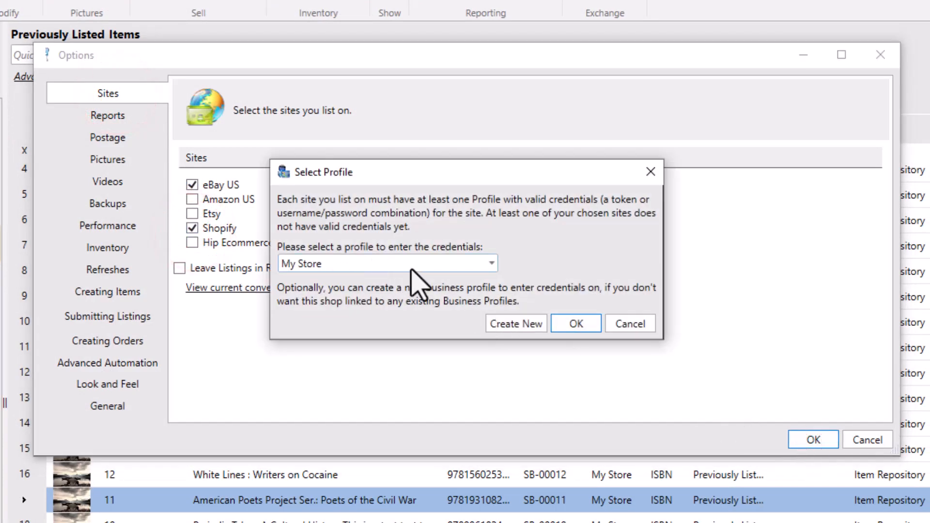
# - Choose the My Store profile for Shopify credentials and open its Shopify selling account tab
pyautogui.click(577, 323)
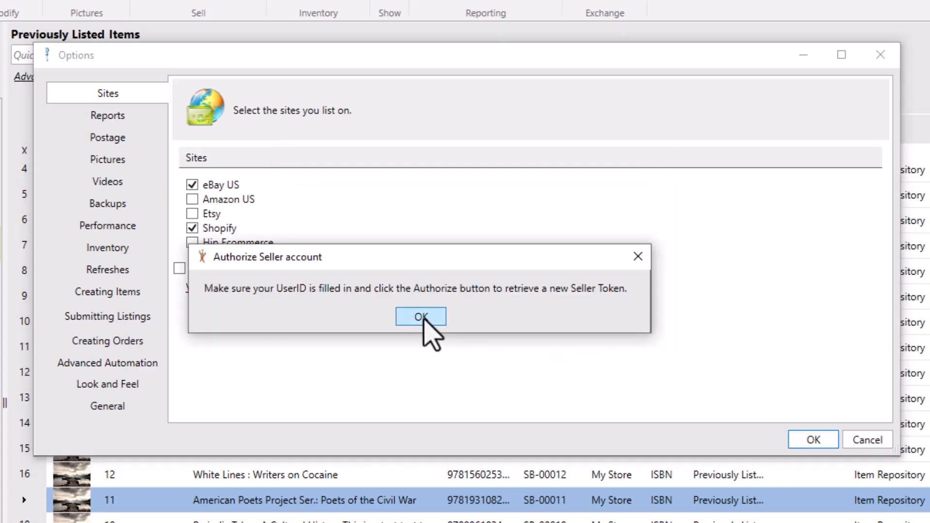
pyautogui.click(422, 317)
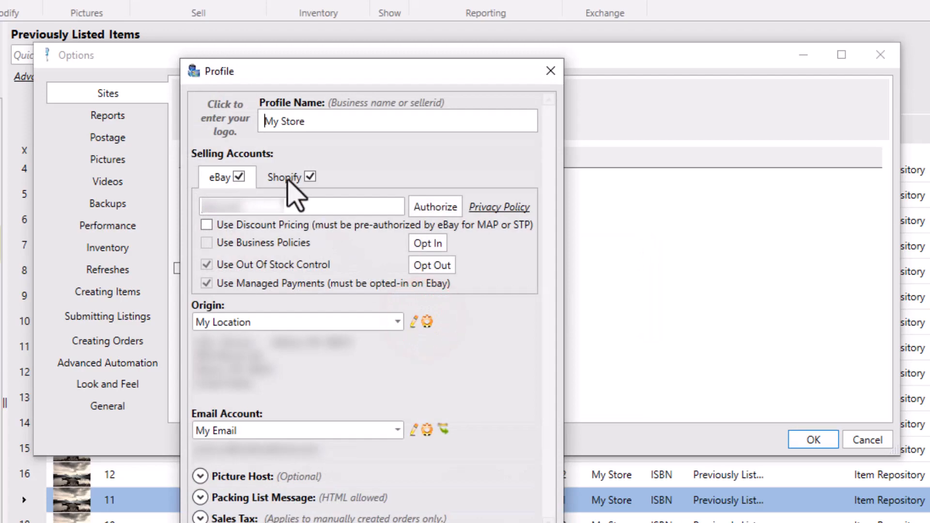
pyautogui.click(288, 179)
pyautogui.click(499, 202)
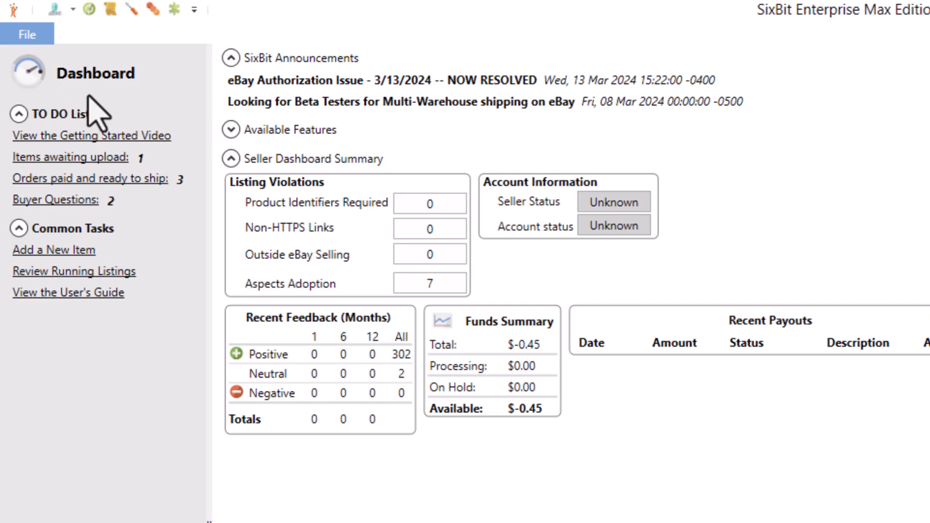
# - Create a New Profile for Shopify and start authorizing its Shopify selling account
pyautogui.click(28, 42)
pyautogui.moveTo(49, 69)
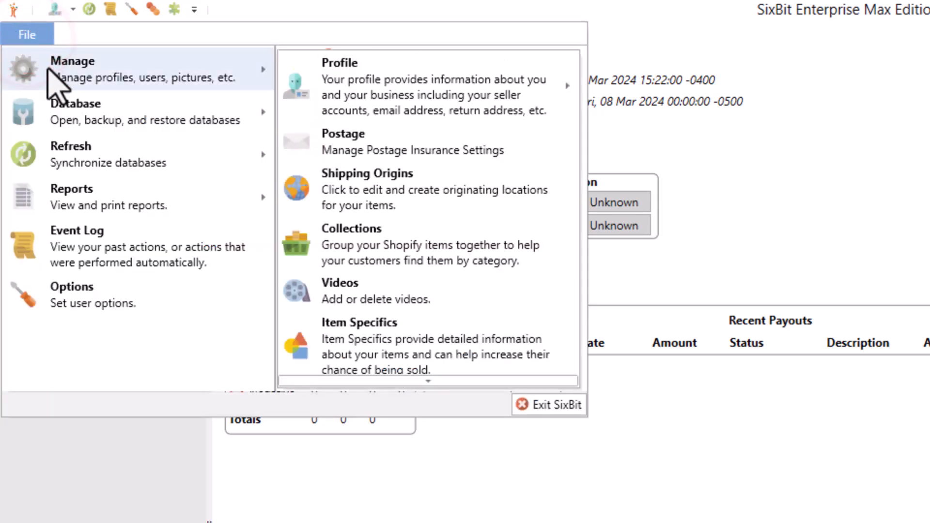
pyautogui.moveTo(447, 91)
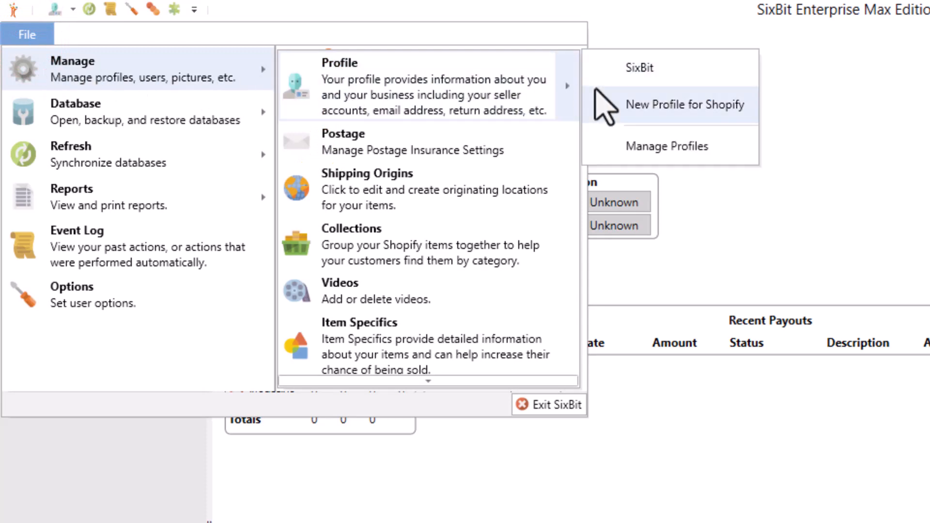
pyautogui.click(665, 116)
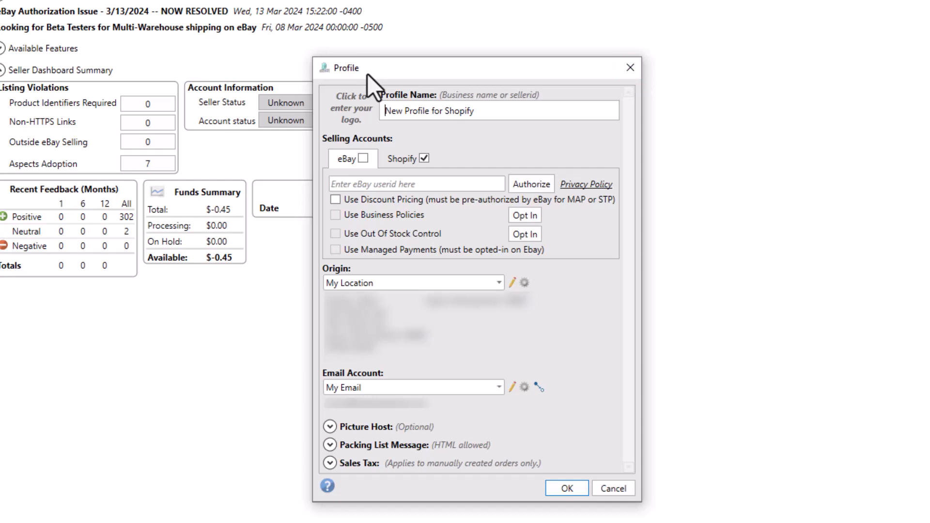
pyautogui.click(394, 167)
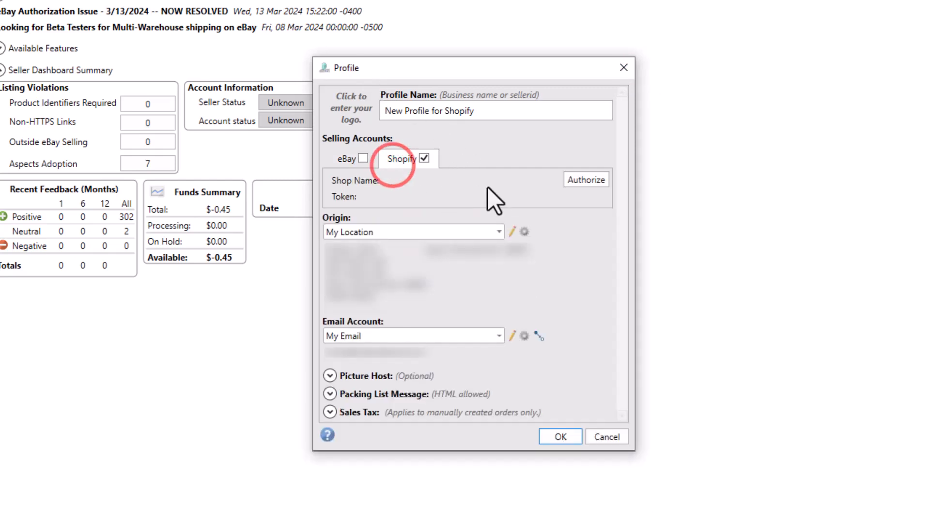
pyautogui.click(577, 183)
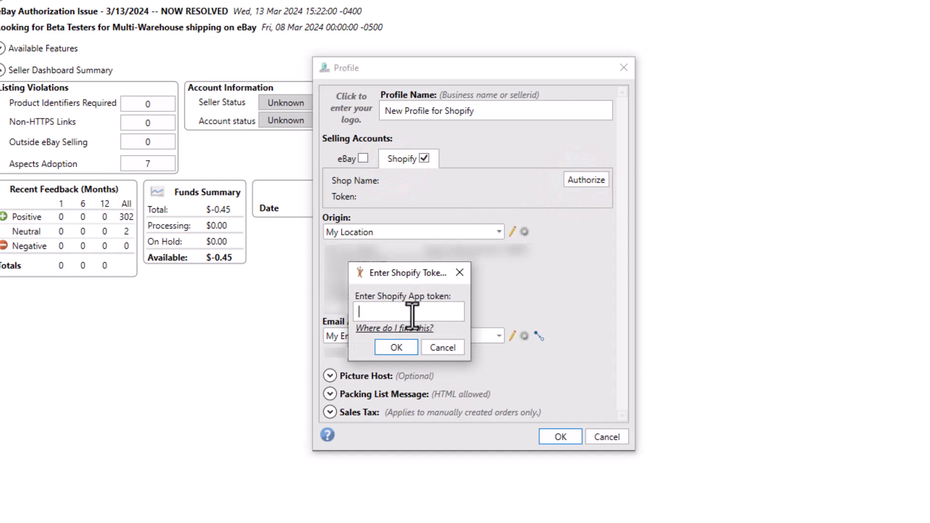
# - Paste the Shopify app access token, confirm the shop name, and save the new profile
pyautogui.hotkey('ctrl', 'v')
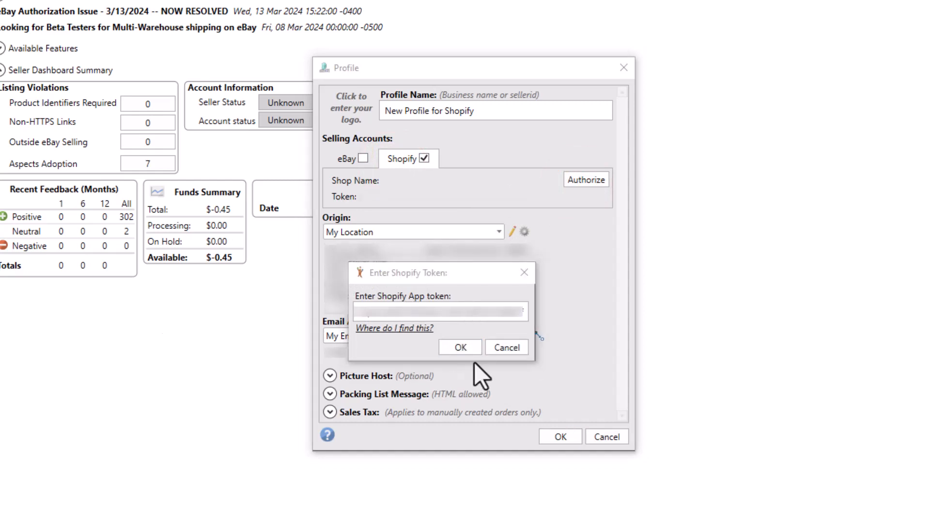
pyautogui.click(461, 347)
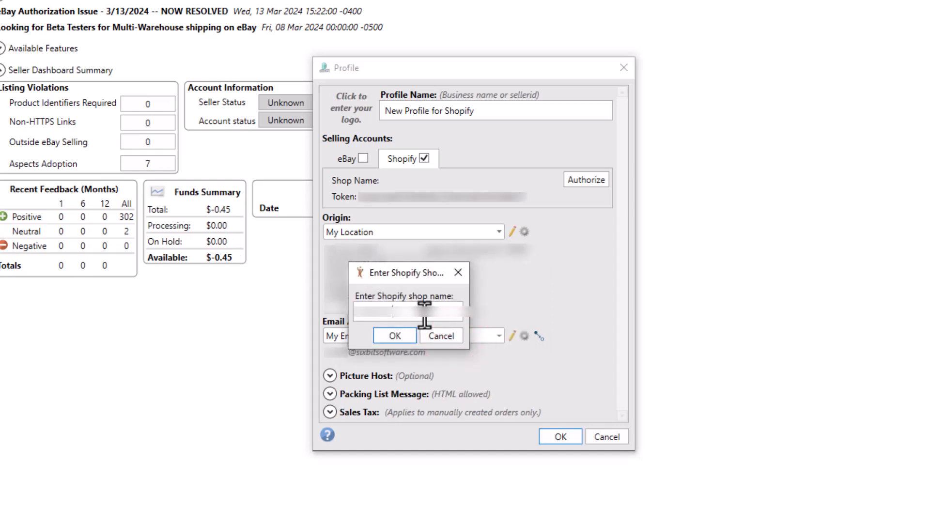
pyautogui.click(389, 339)
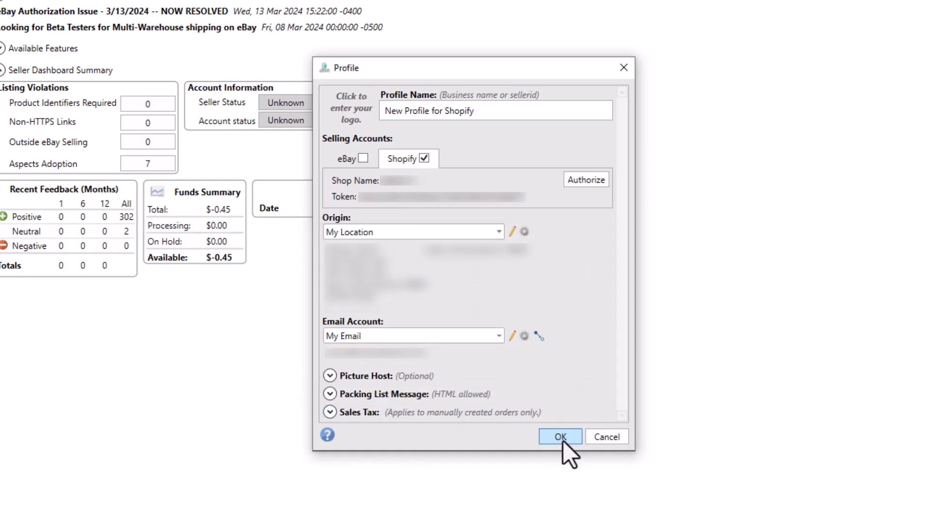
pyautogui.click(560, 438)
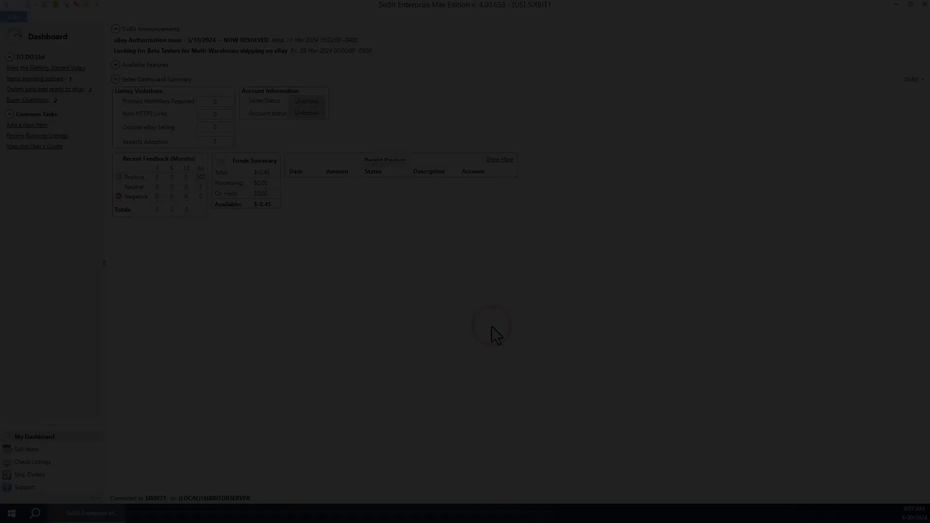